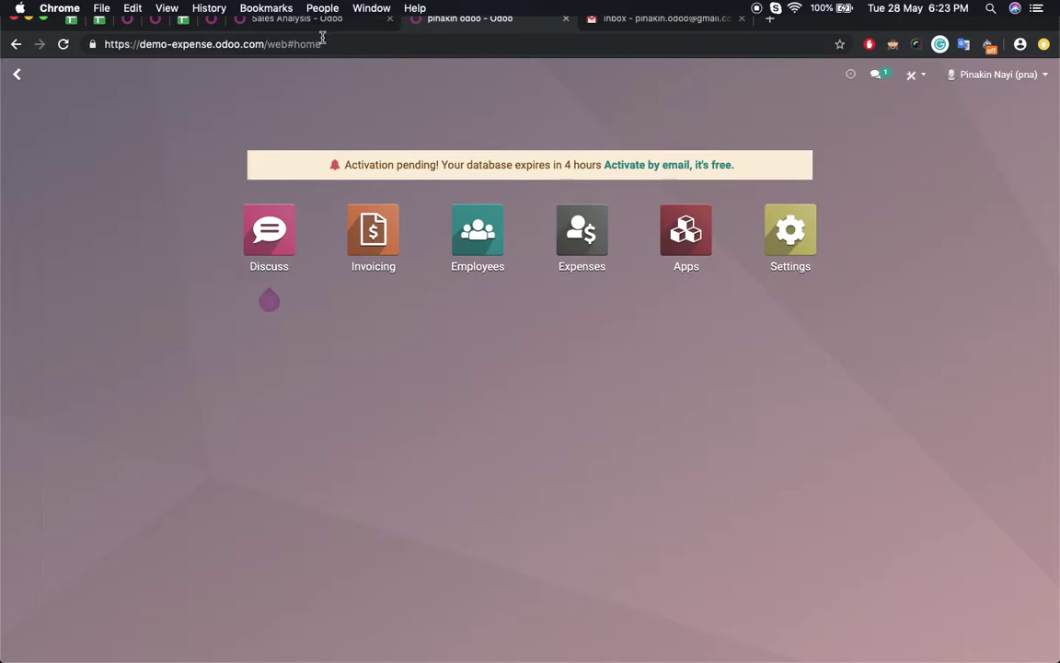
- Open the second employee's record in Employees to check the work email, then return to the apps menu
click(591, 438)
click(478, 232)
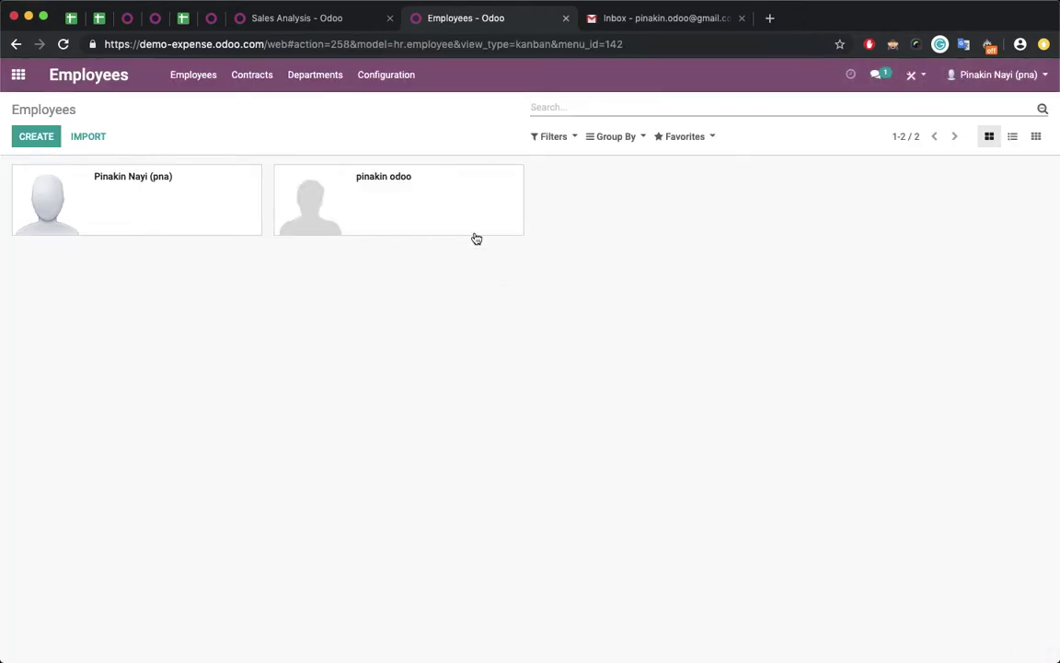
click(460, 215)
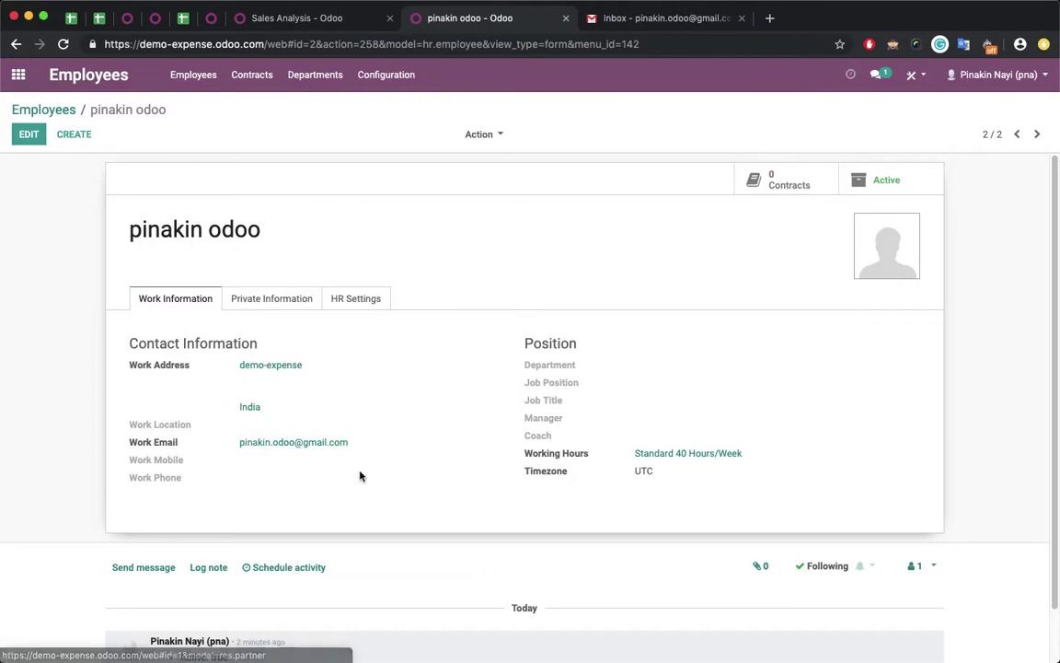
click(20, 76)
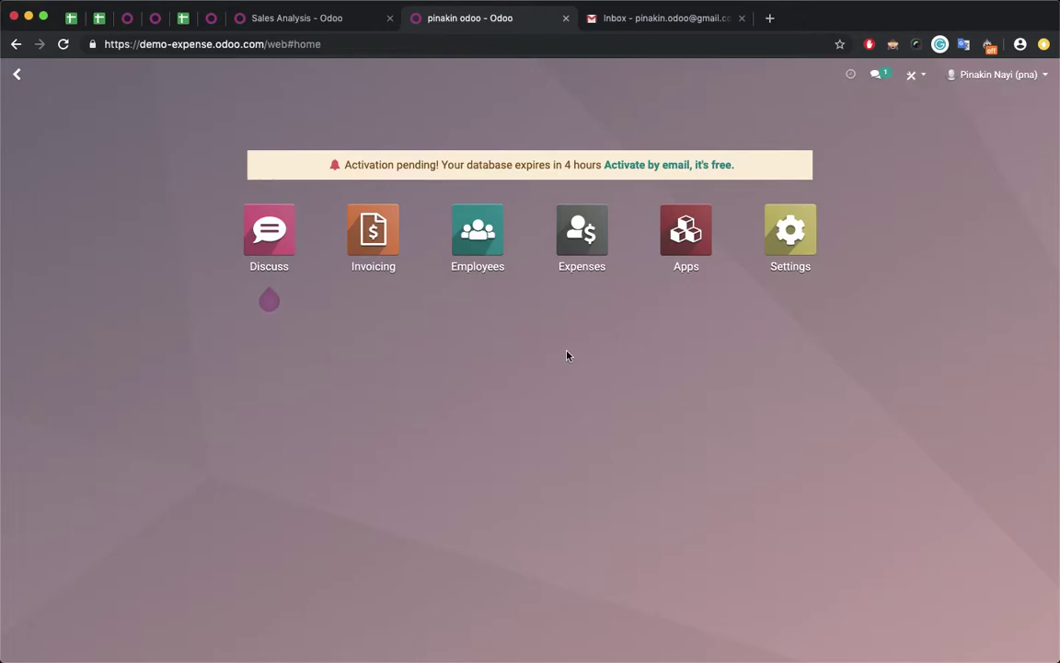
- Go to the Expenses app's settings page
click(583, 248)
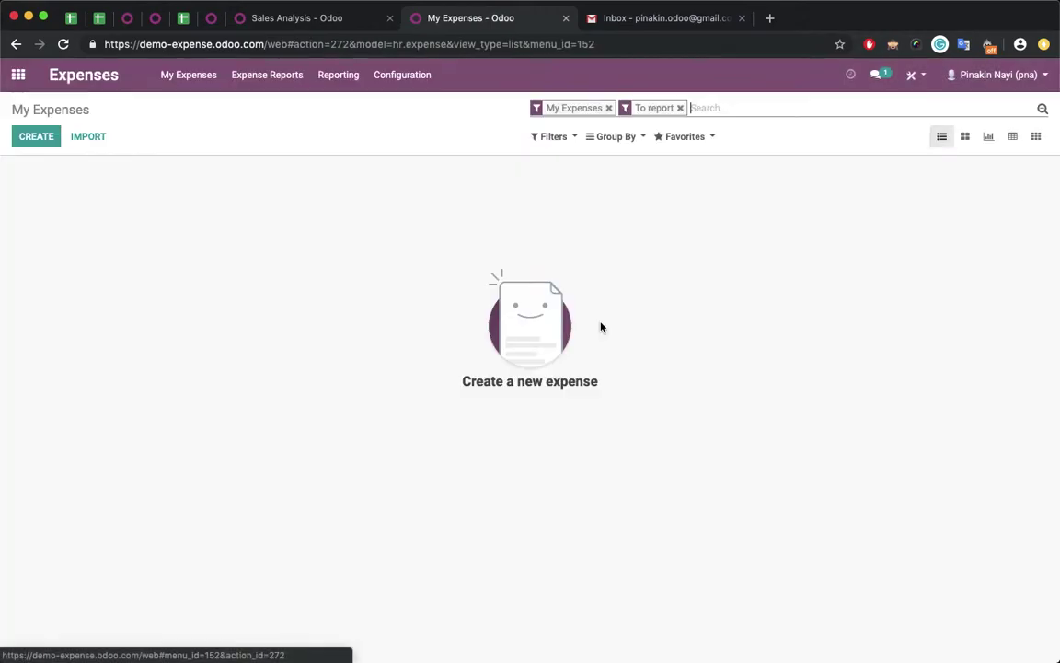
click(413, 87)
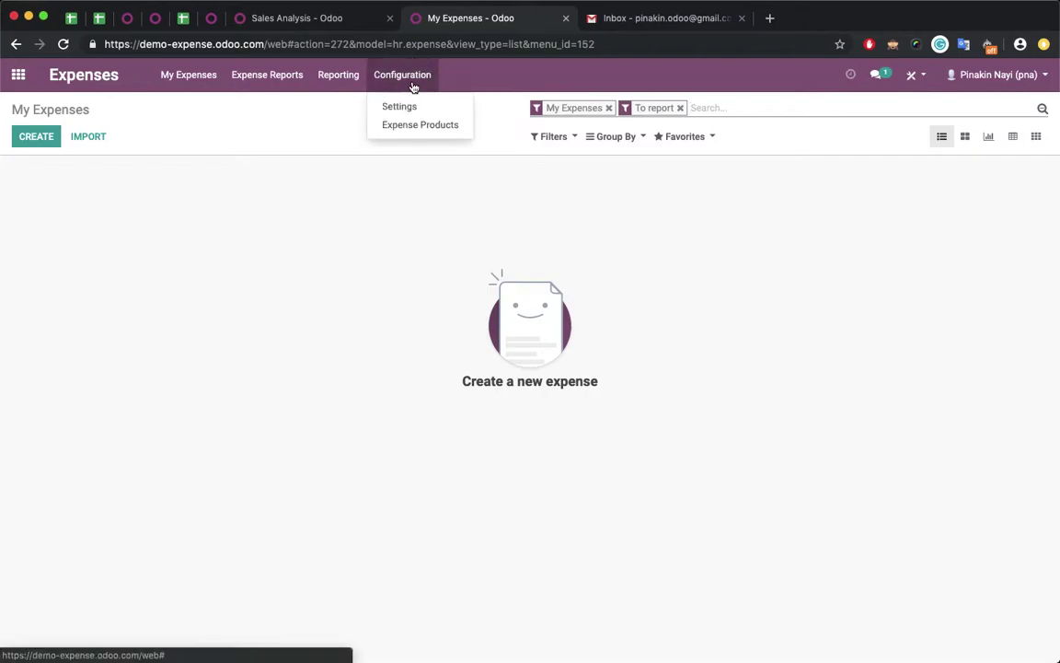
click(411, 109)
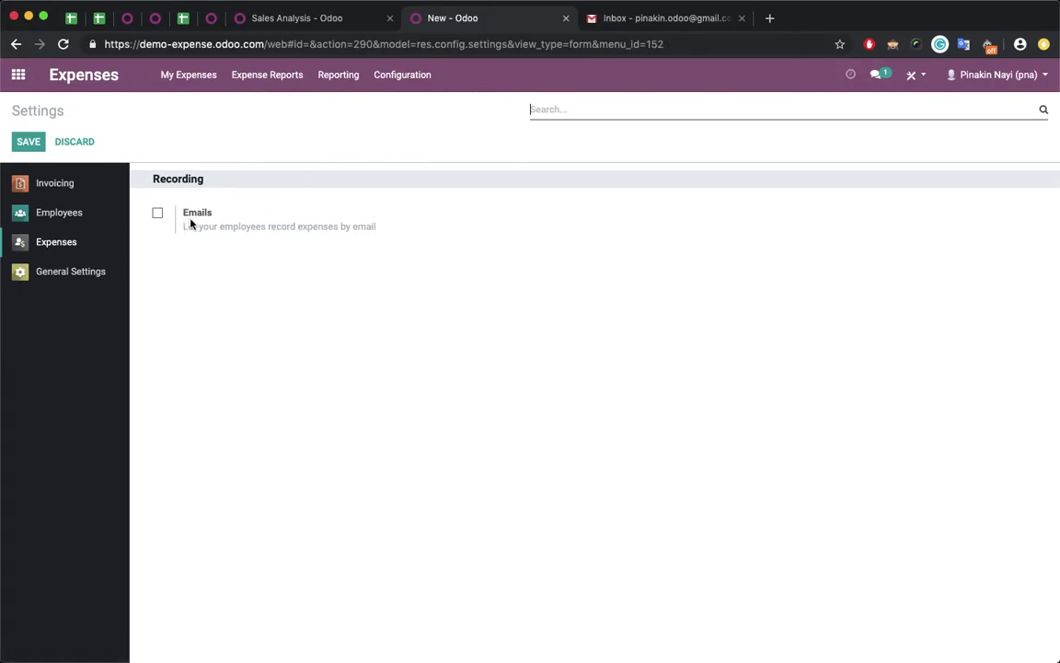
click(195, 217)
click(279, 254)
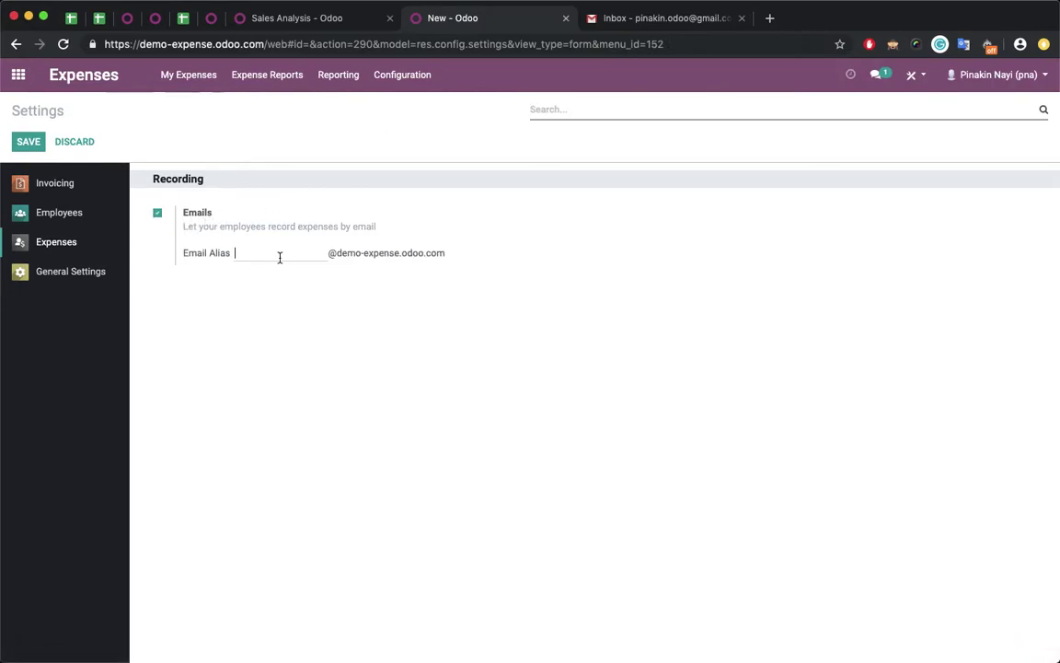
text(expense)
double_click(247, 253)
mouse_move(443, 255)
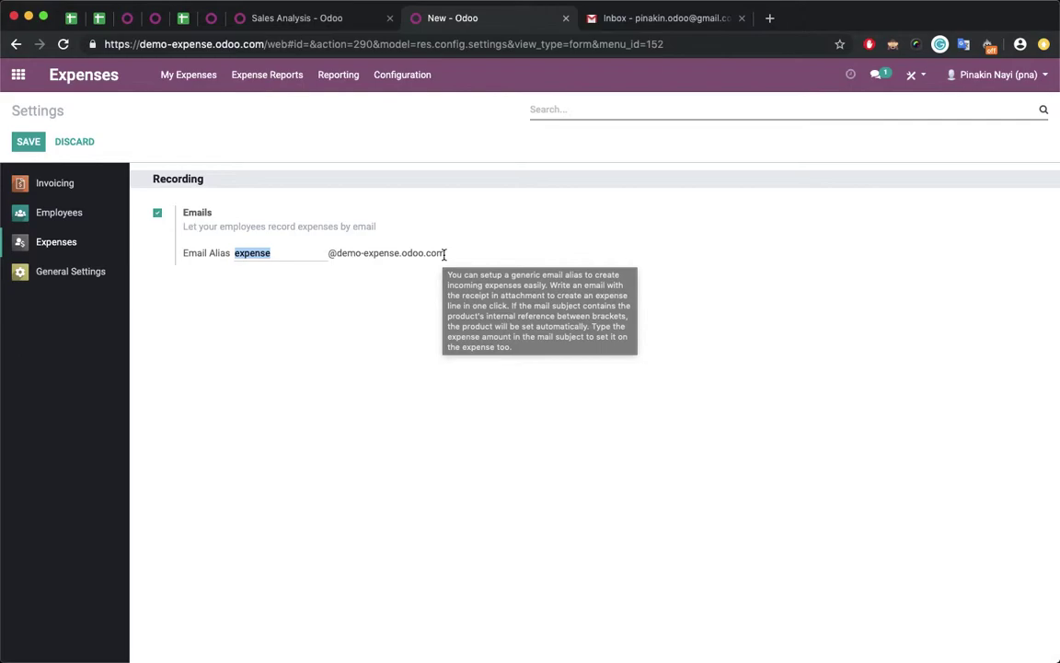
click(30, 142)
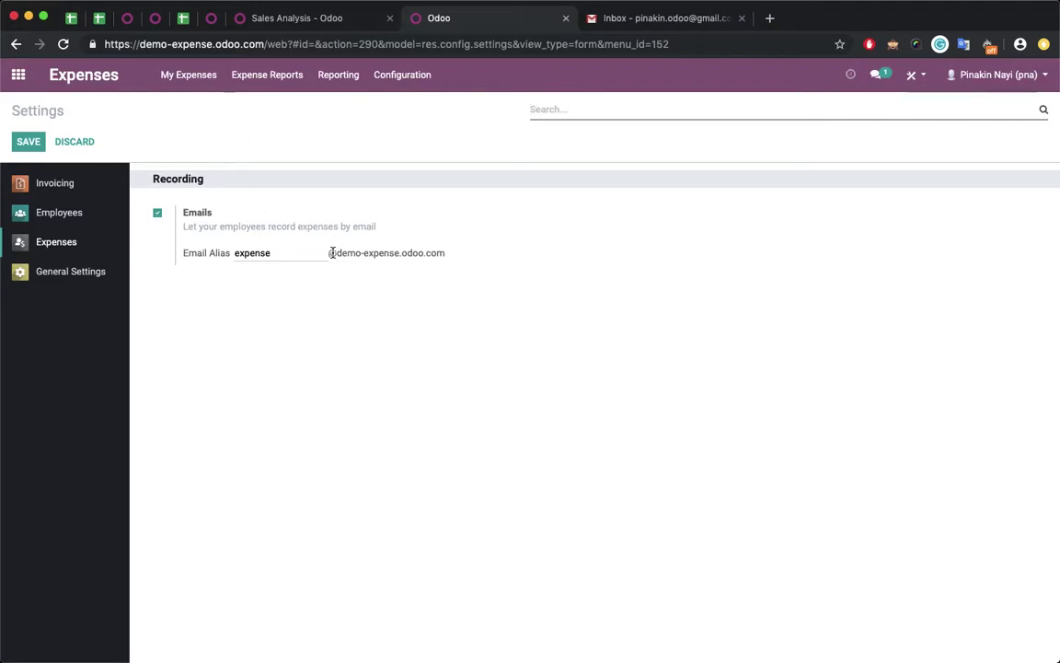
drag(331, 252, 459, 253)
key(super+c)
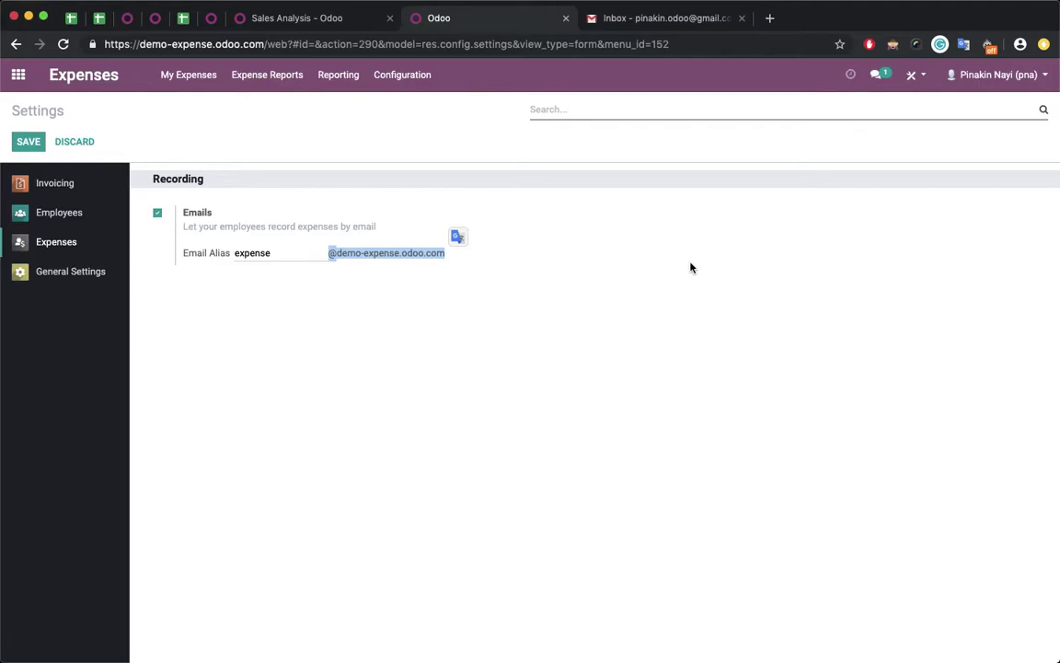
click(622, 20)
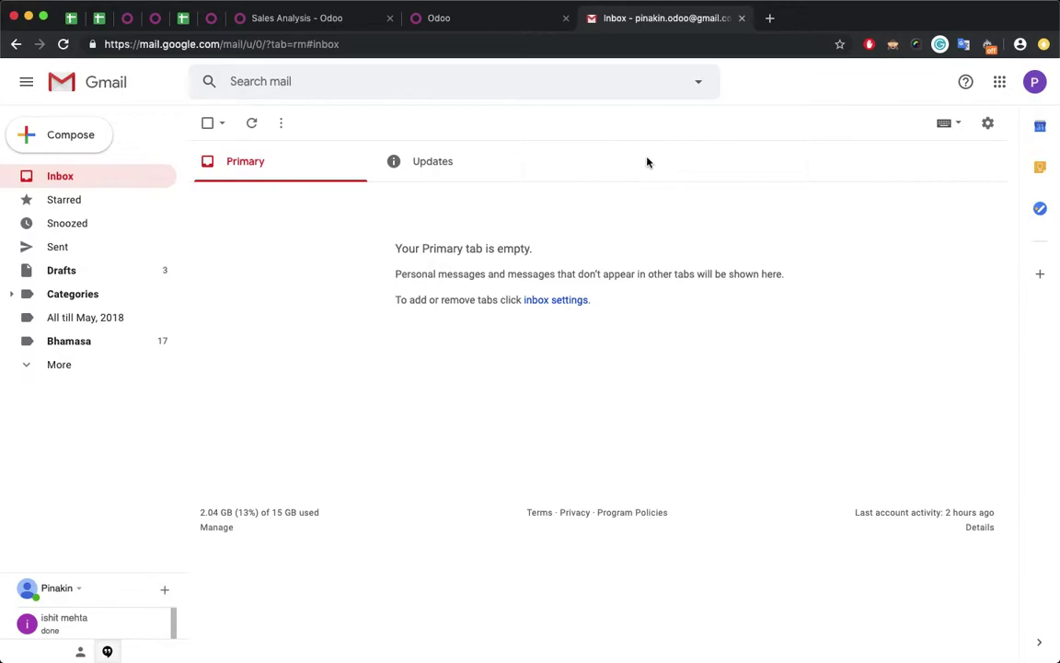
click(86, 138)
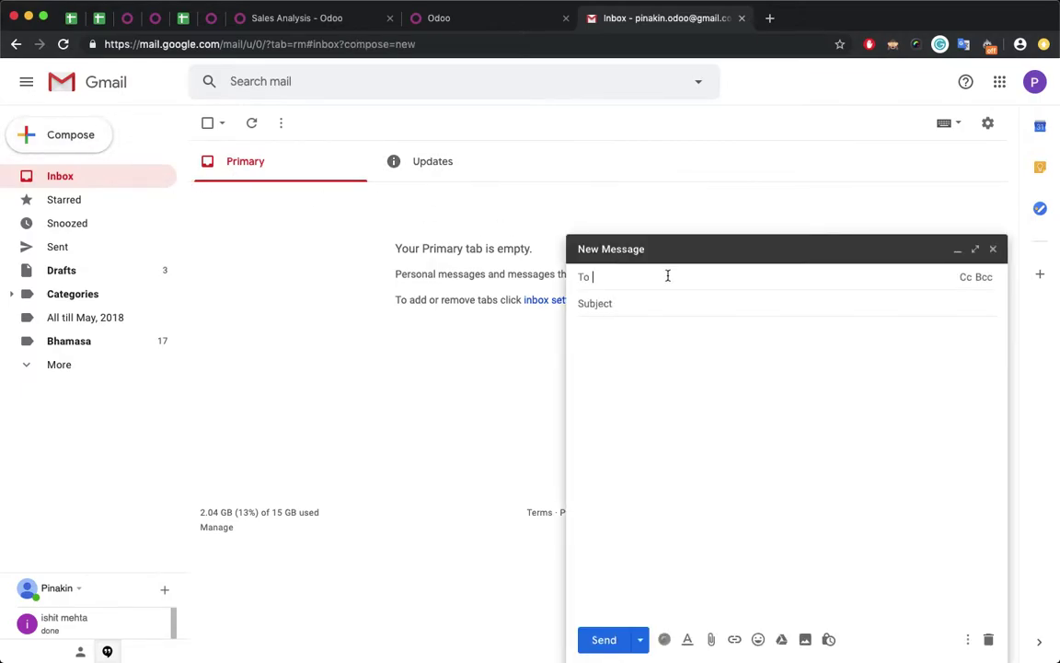
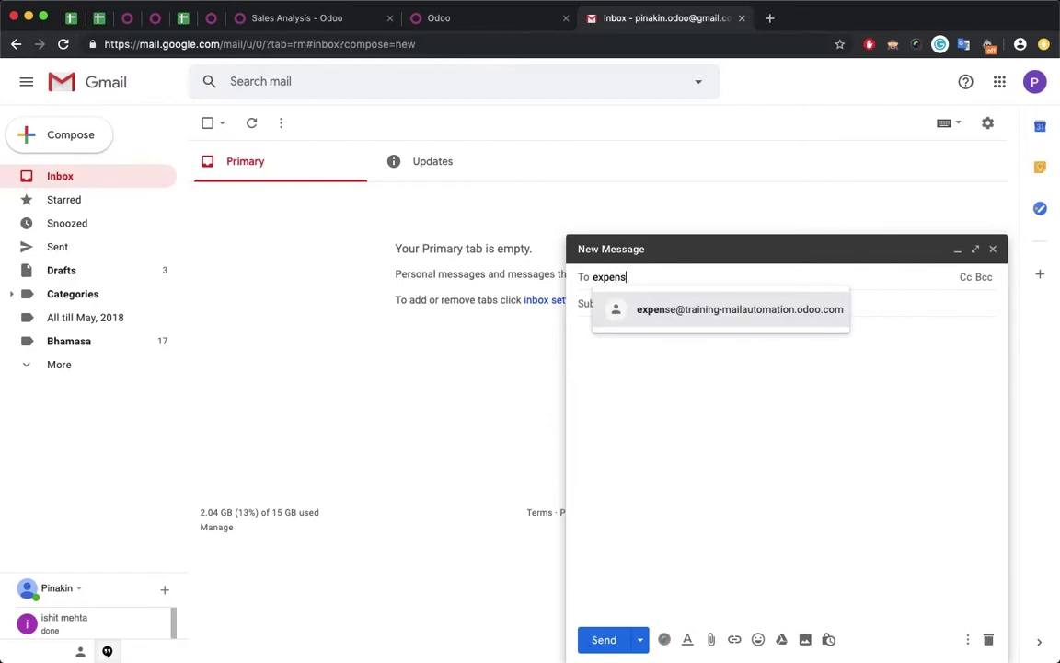
key(super+v)
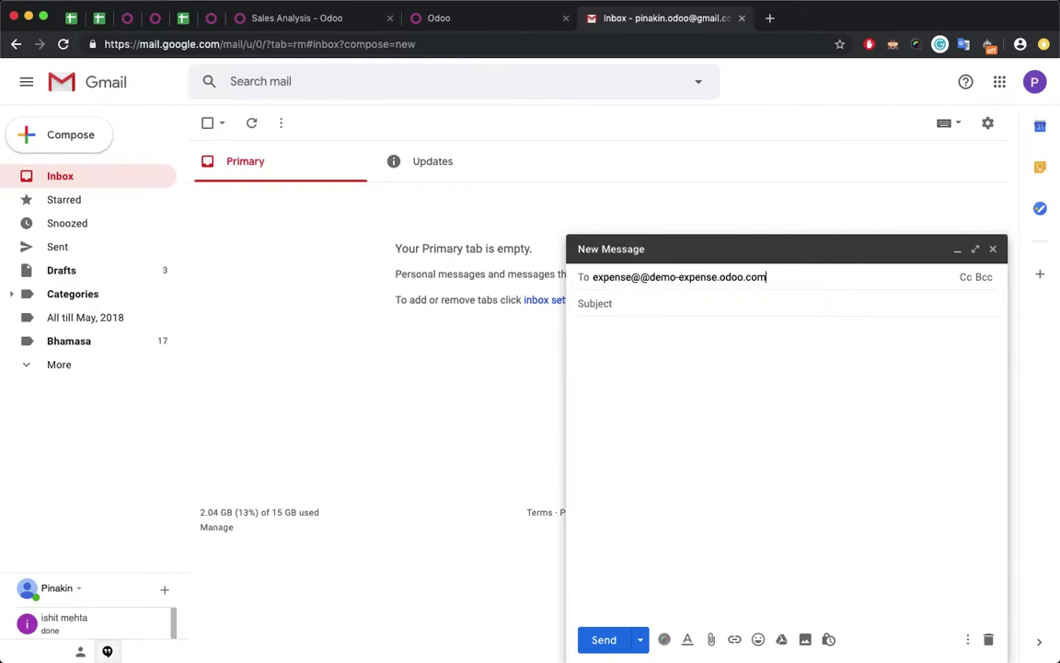
click(710, 305)
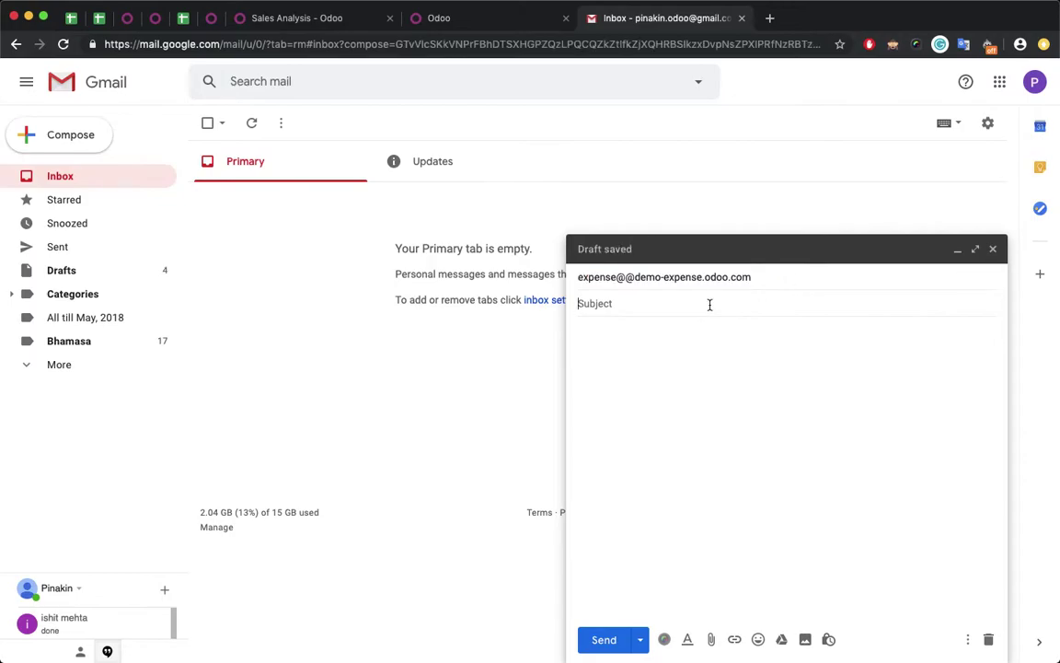
click(628, 276)
double_click(606, 275)
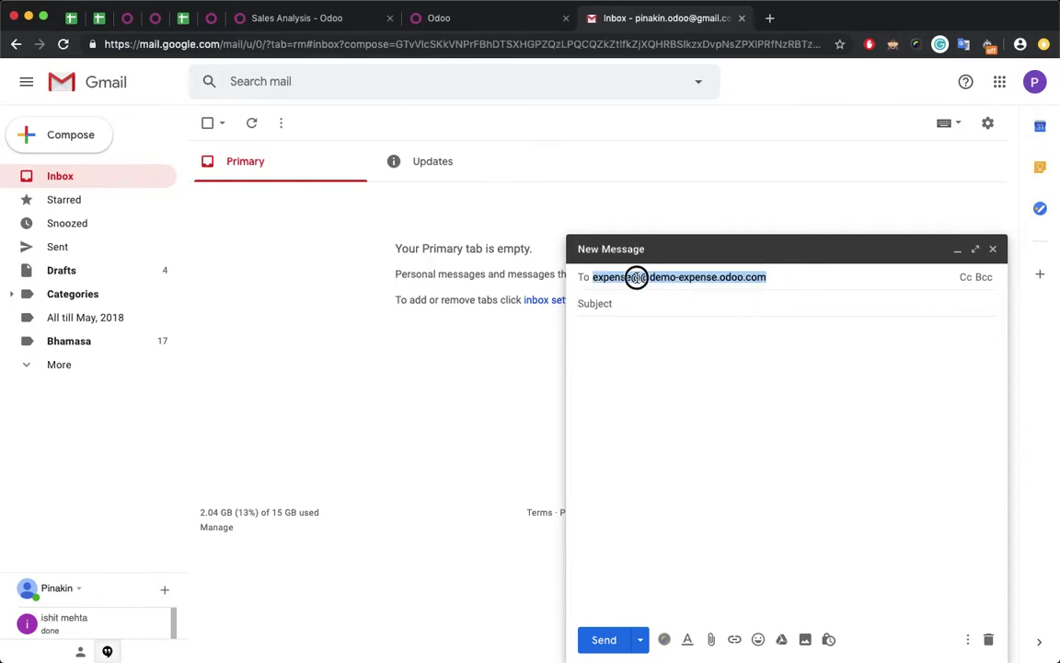
click(645, 279)
key(BackSpace)
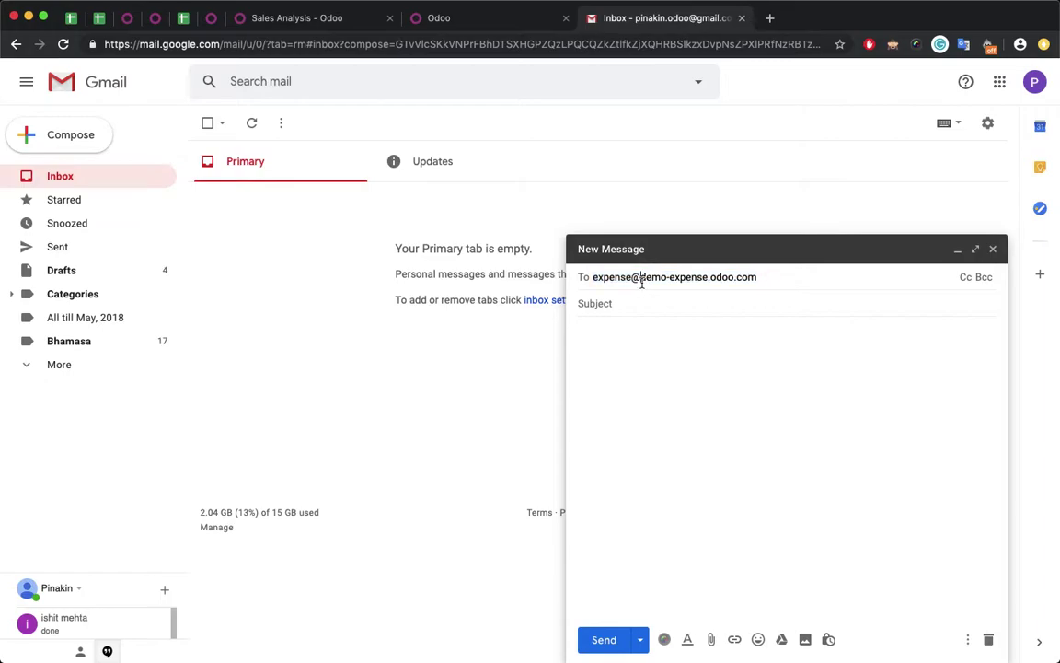
click(638, 298)
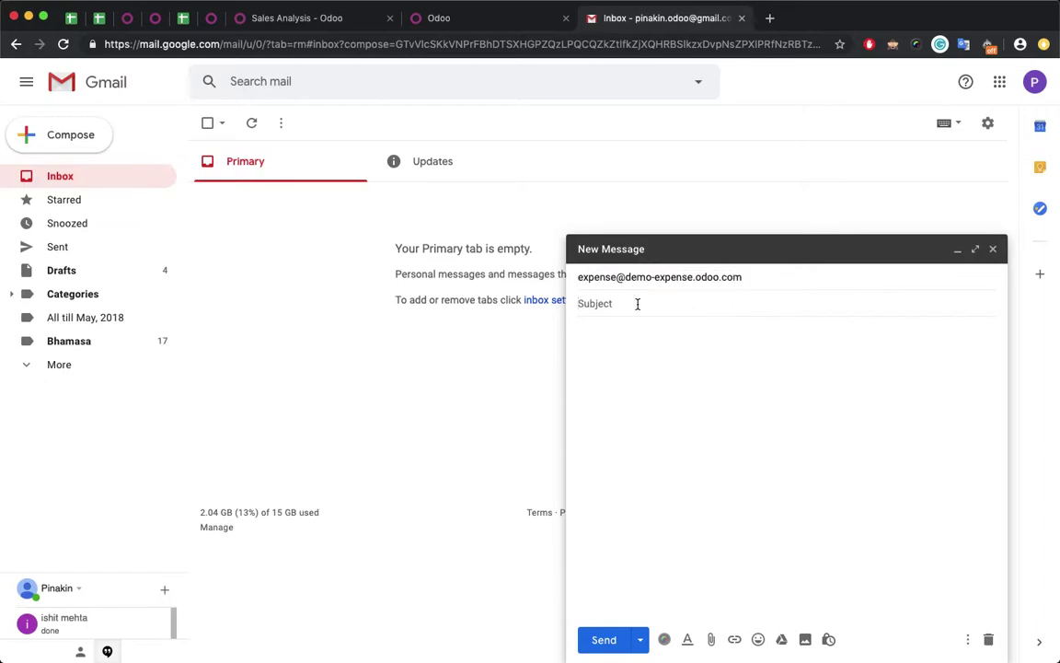
- Enter the subject 'Expense of 200.00', correcting the typo, and move into the message body
text(Expesne)
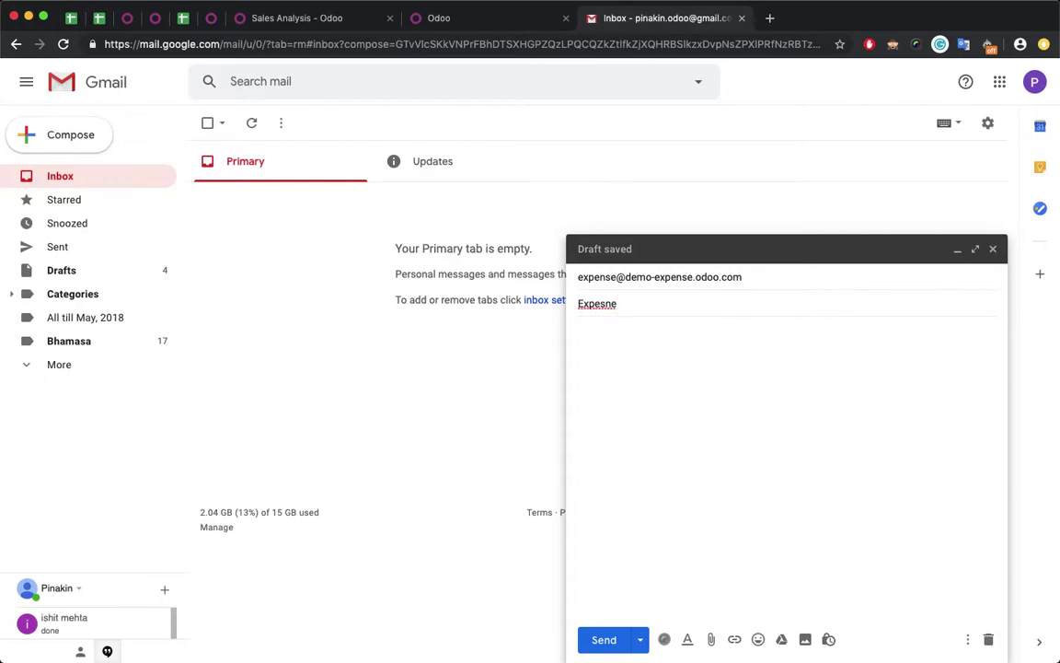
key(BackSpace)
key(BackSpace)
key(BackSpace)
text(nse of 200)
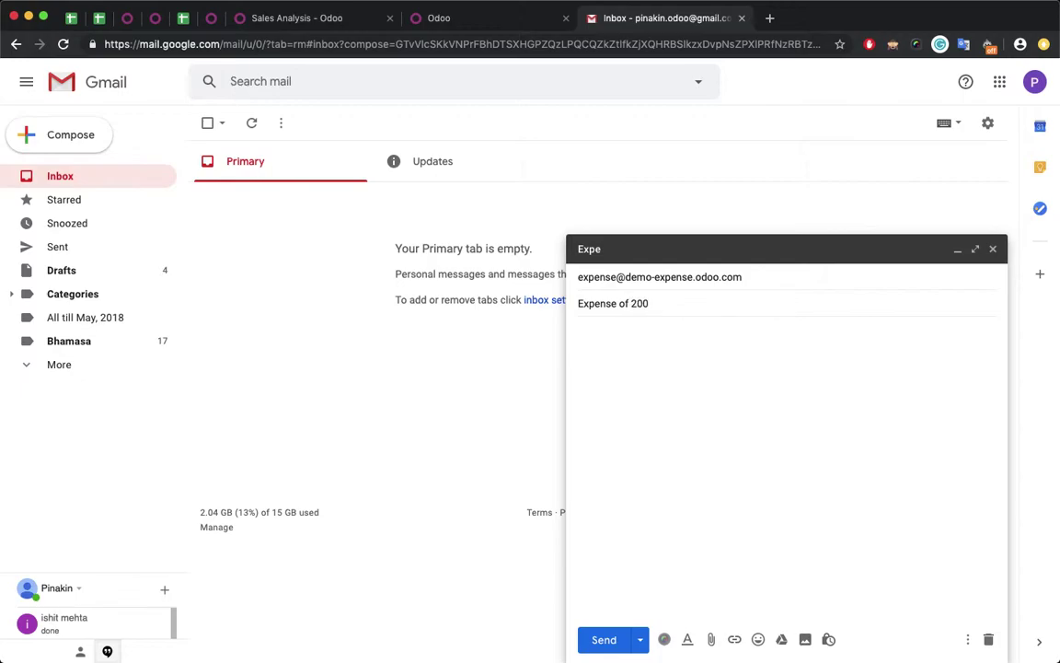
text(.00)
double_click(597, 306)
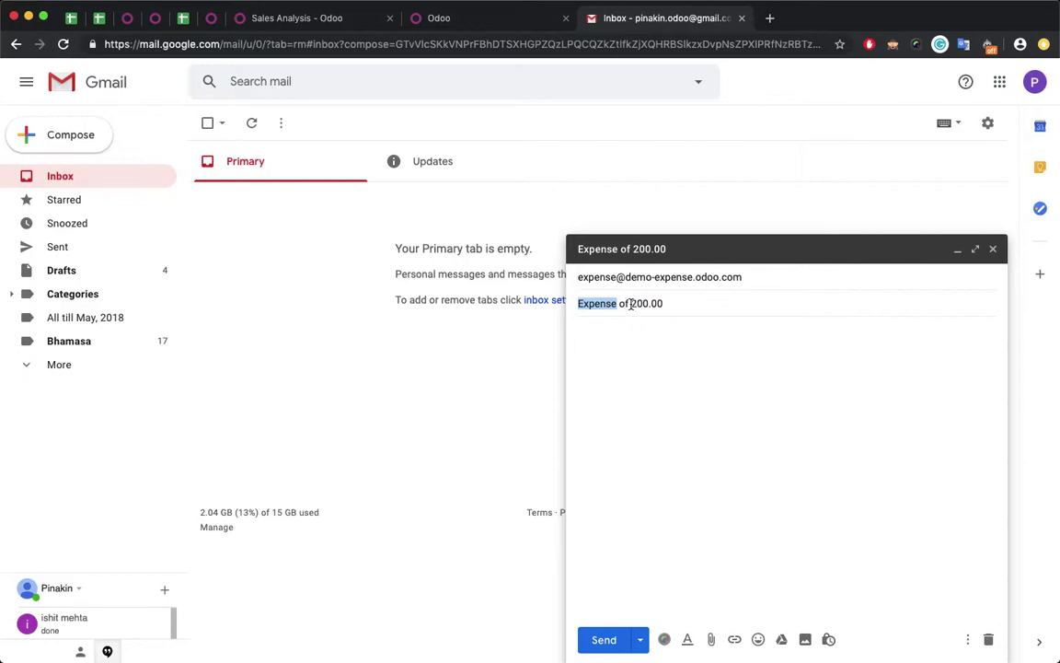
drag(631, 302, 675, 303)
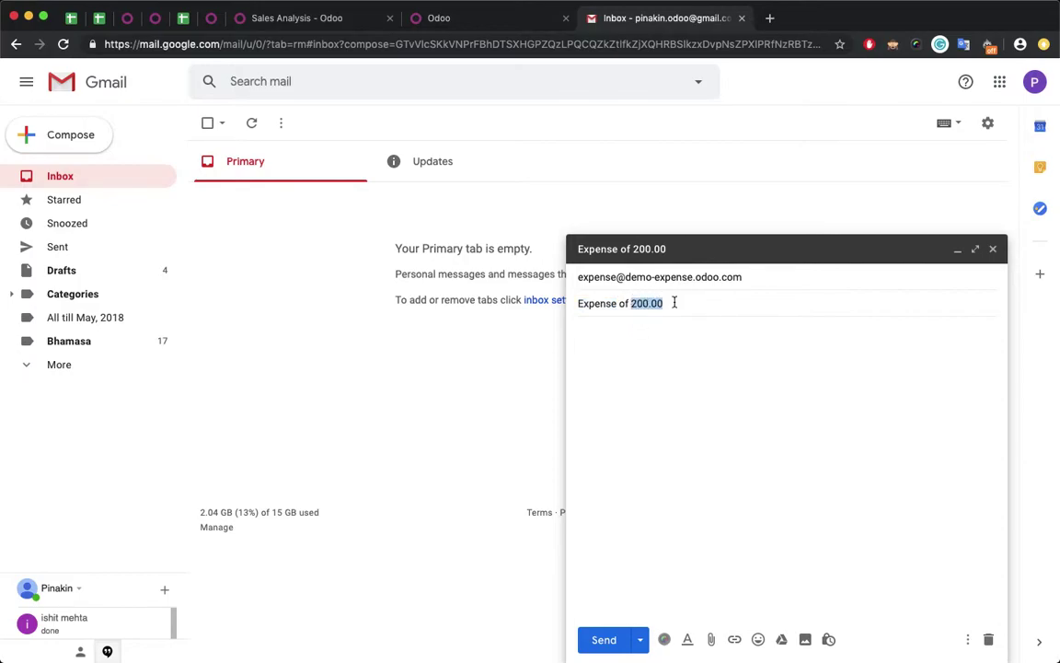
click(642, 331)
- Write 'Please find my bill', attach Expense bill.jpg from Downloads, and send the email
text(Please)
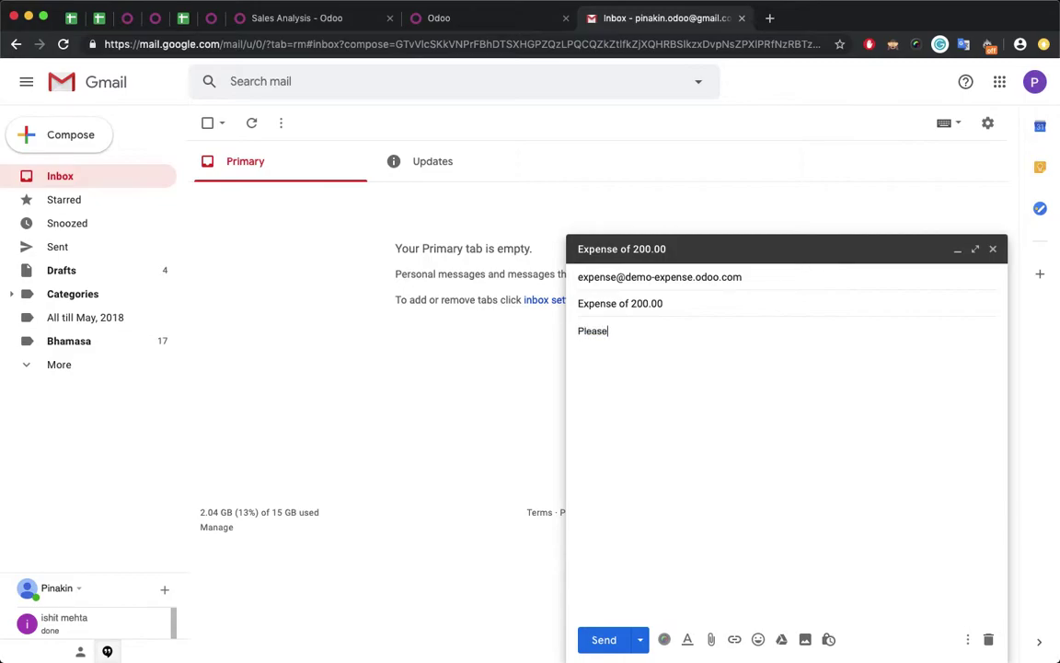
text( find my bill)
click(711, 638)
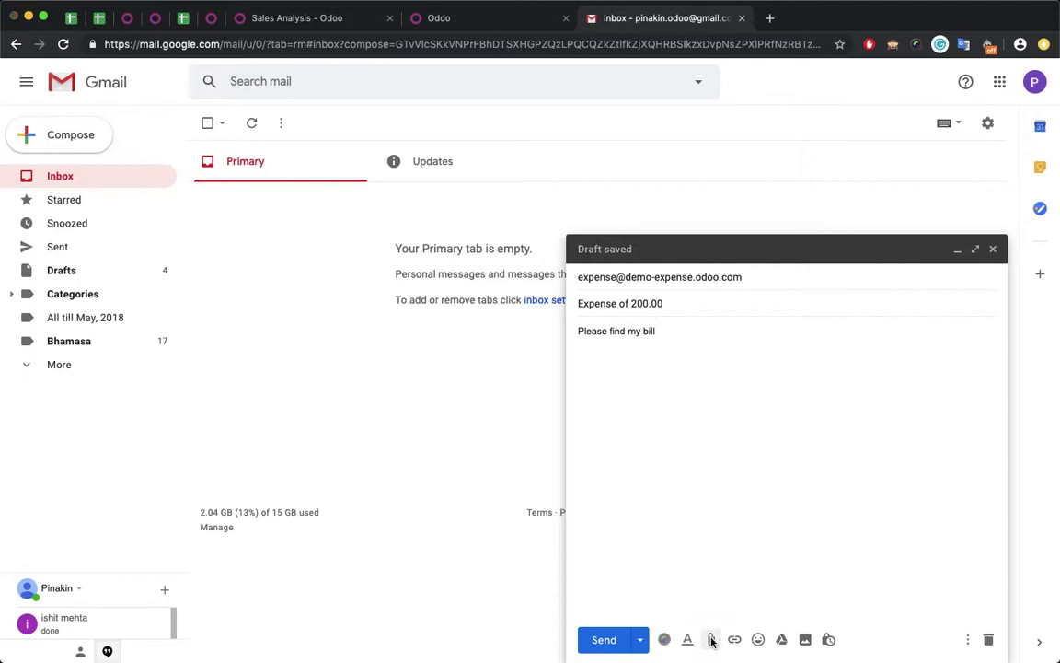
click(215, 153)
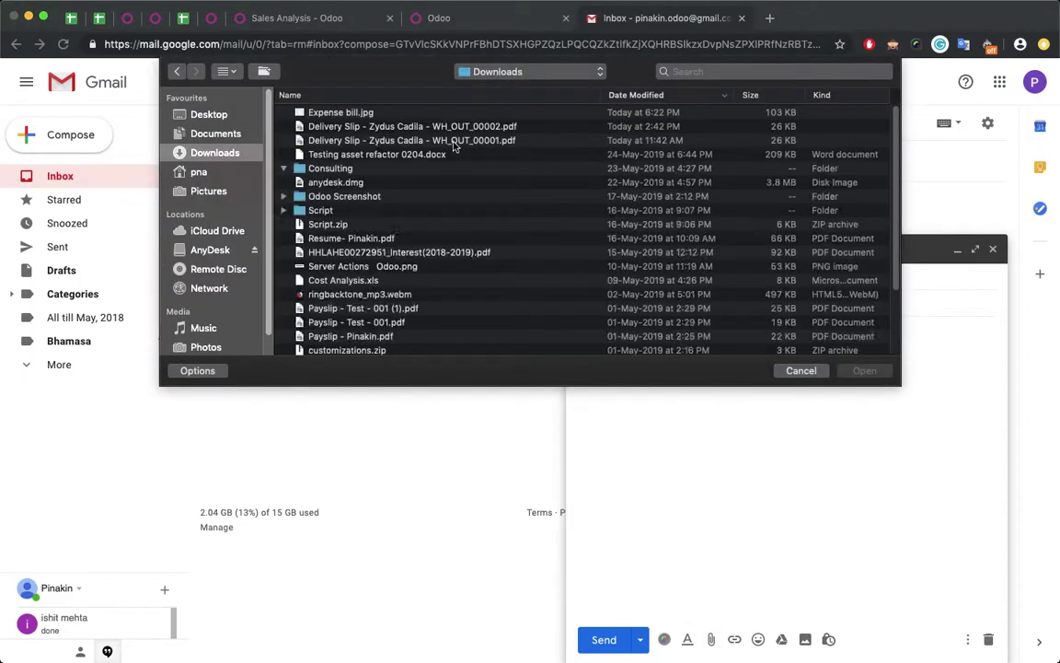
click(354, 112)
double_click(354, 112)
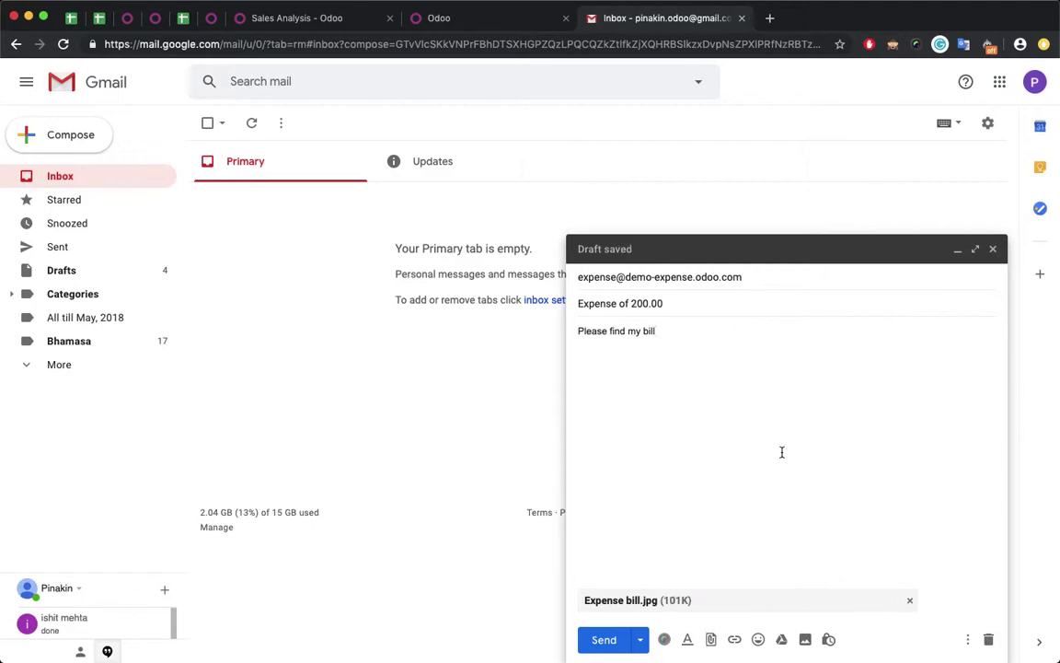
click(630, 638)
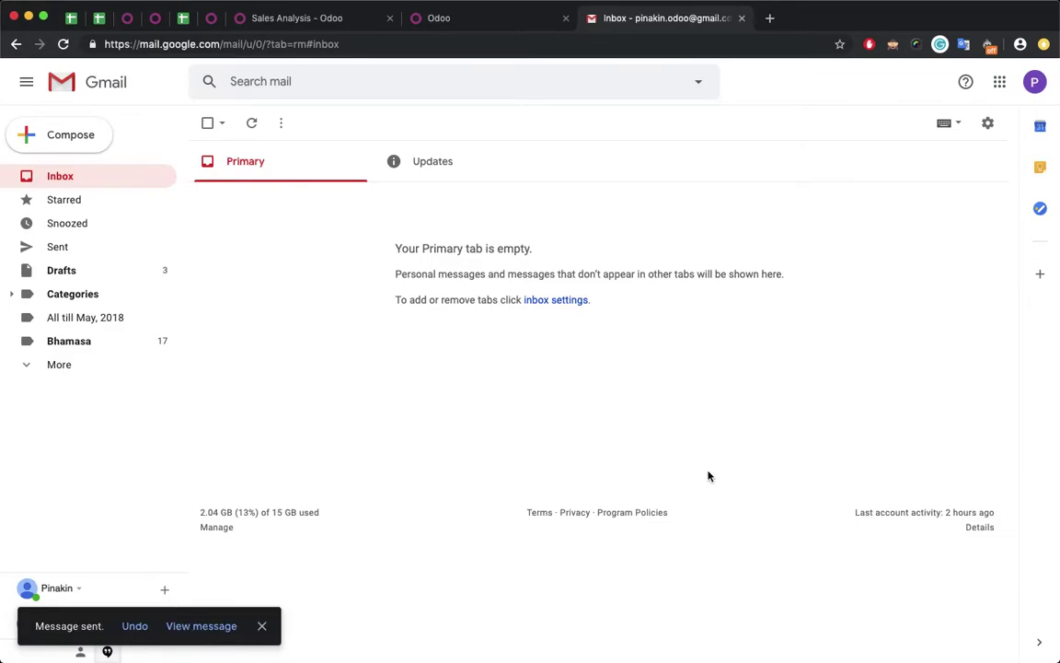
- In Odoo's My Expenses, clear both filters and open the 200.00 'Expense of' record
click(481, 18)
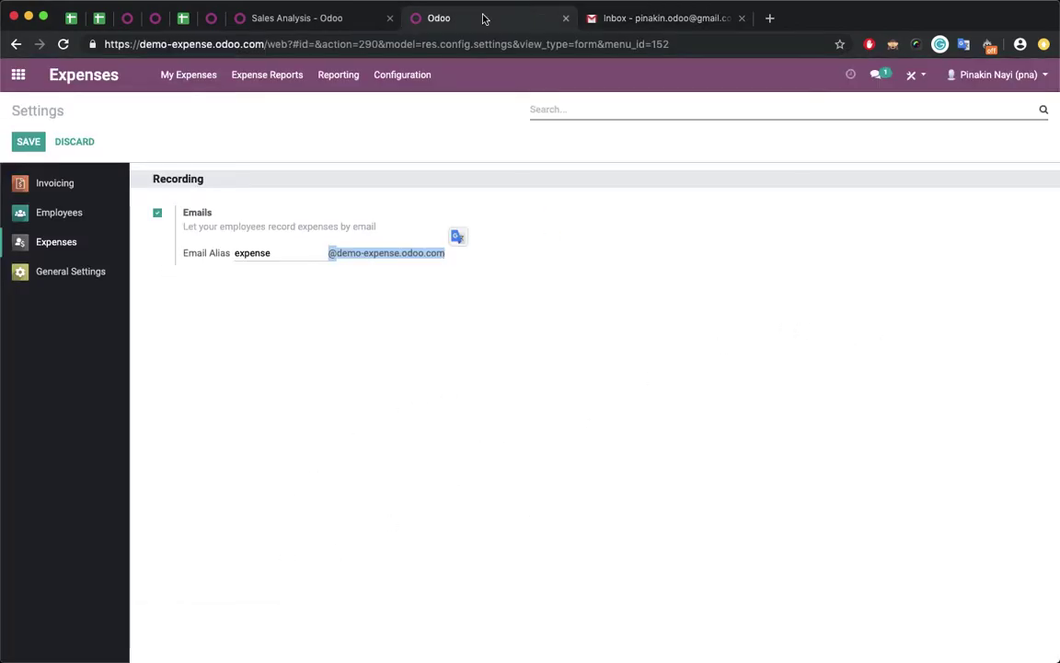
click(180, 74)
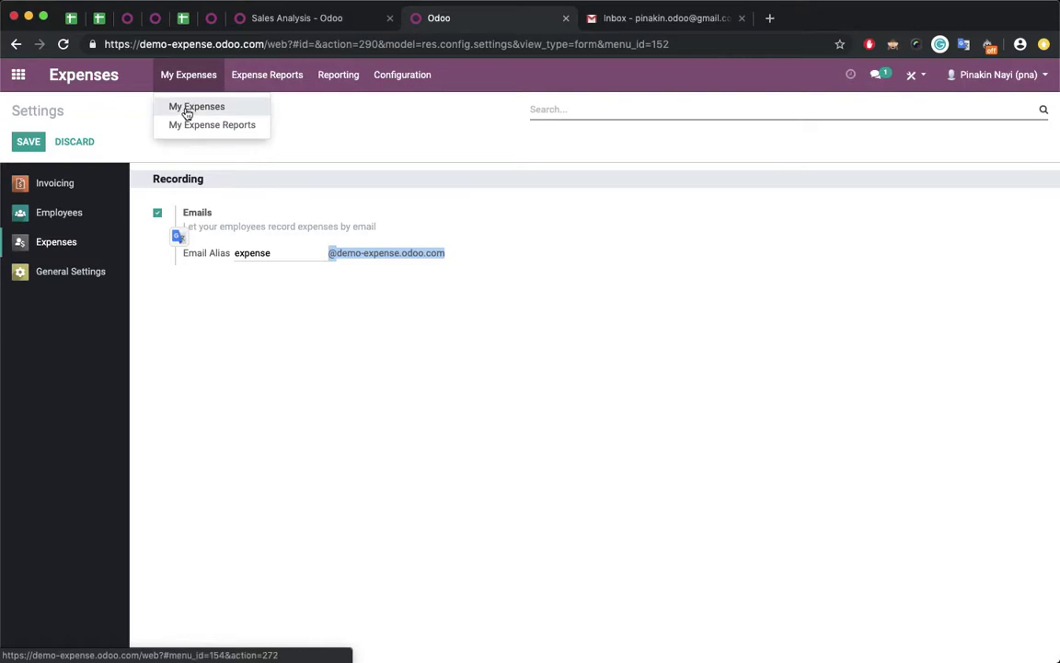
click(187, 109)
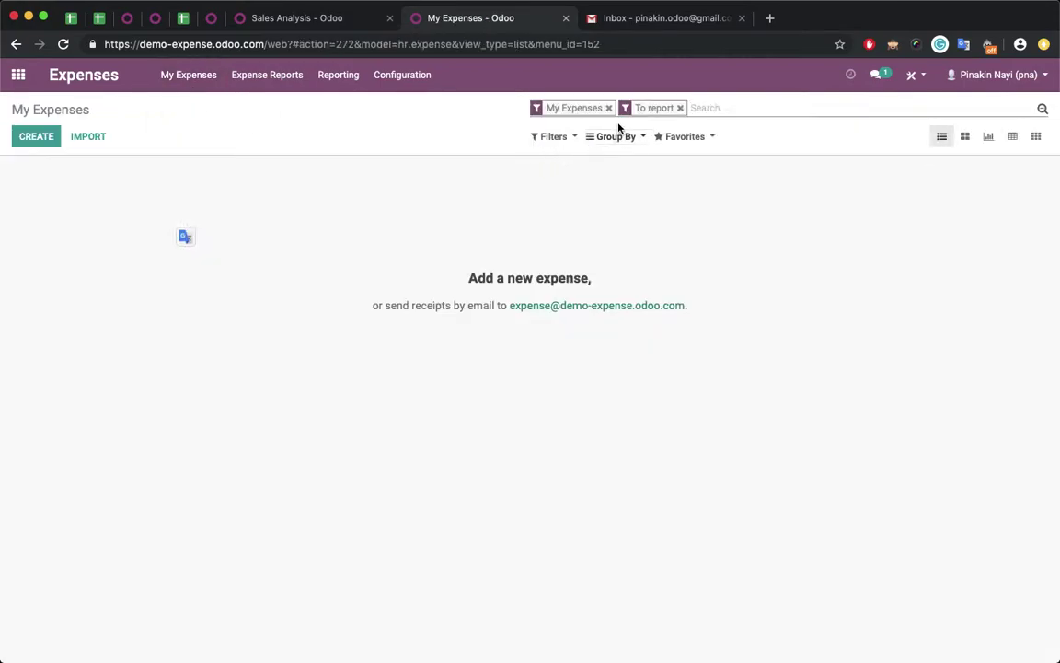
click(680, 108)
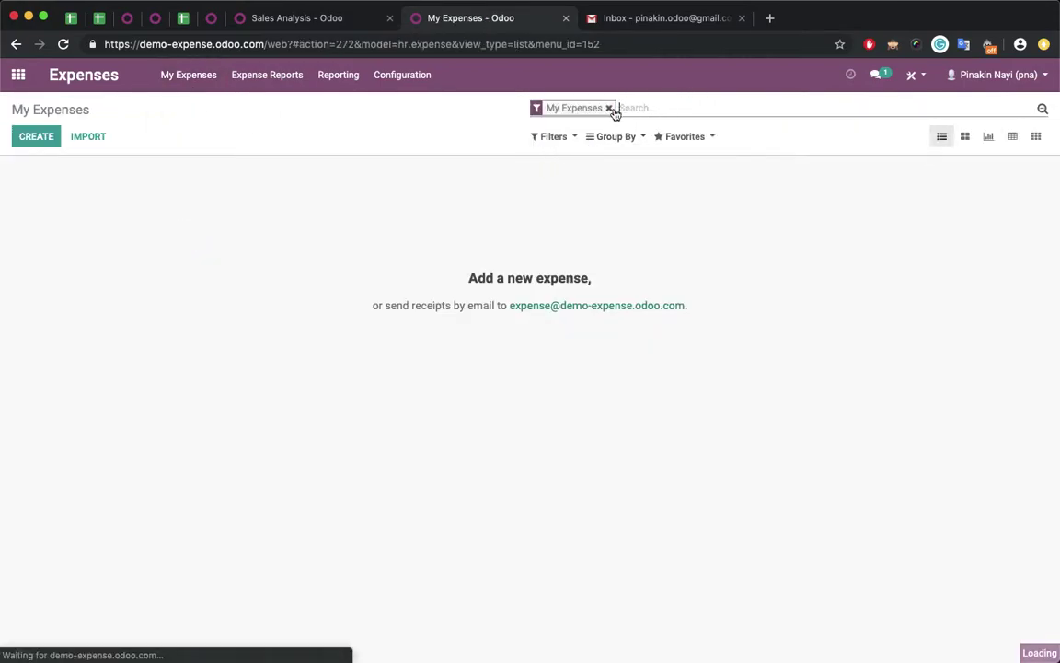
click(609, 108)
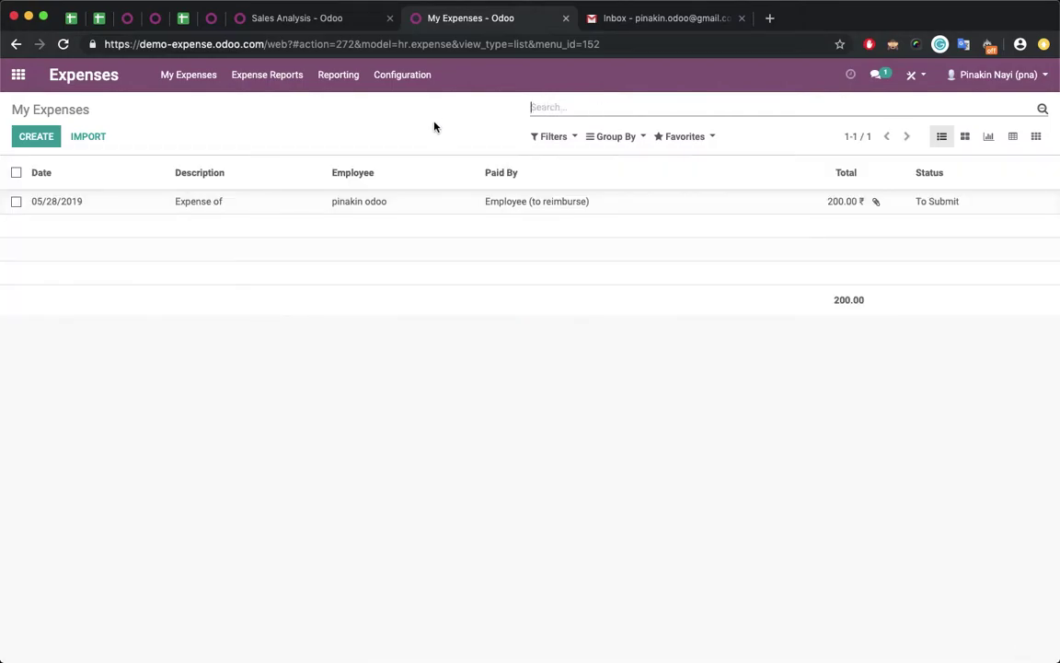
click(401, 210)
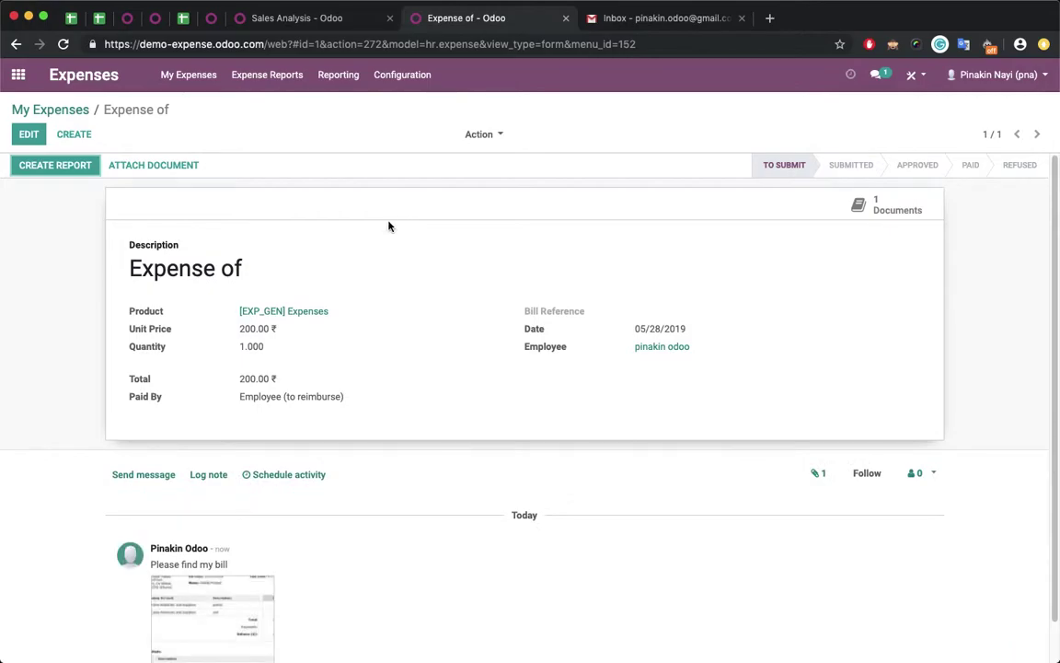
- Highlight the expense's product, its 200.00 ₹ unit price, and the assigned employee
drag(334, 313, 237, 299)
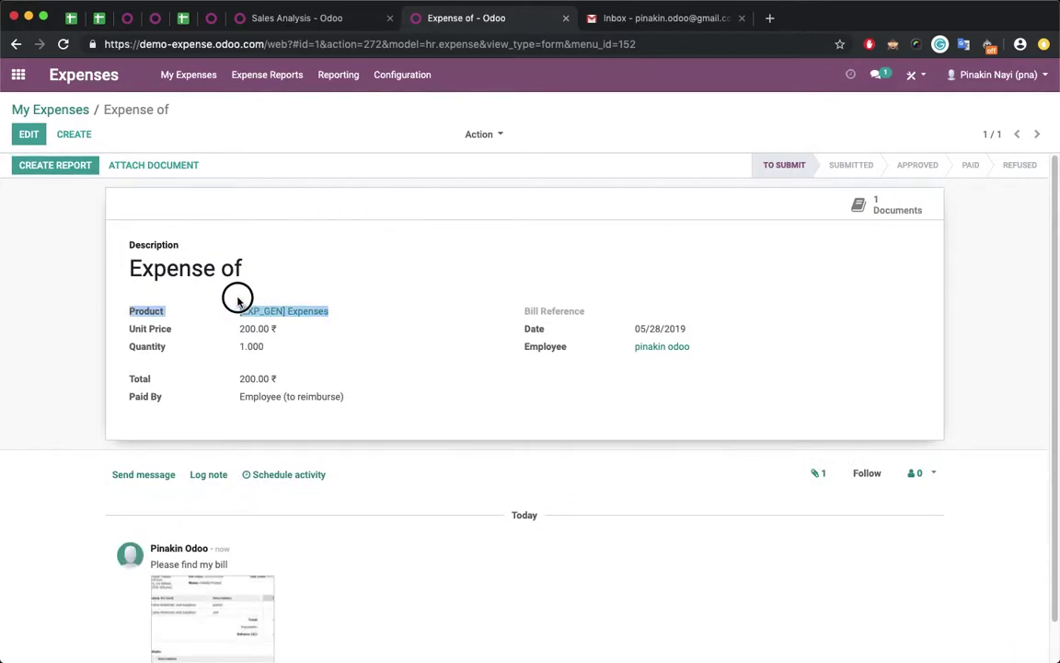
click(327, 284)
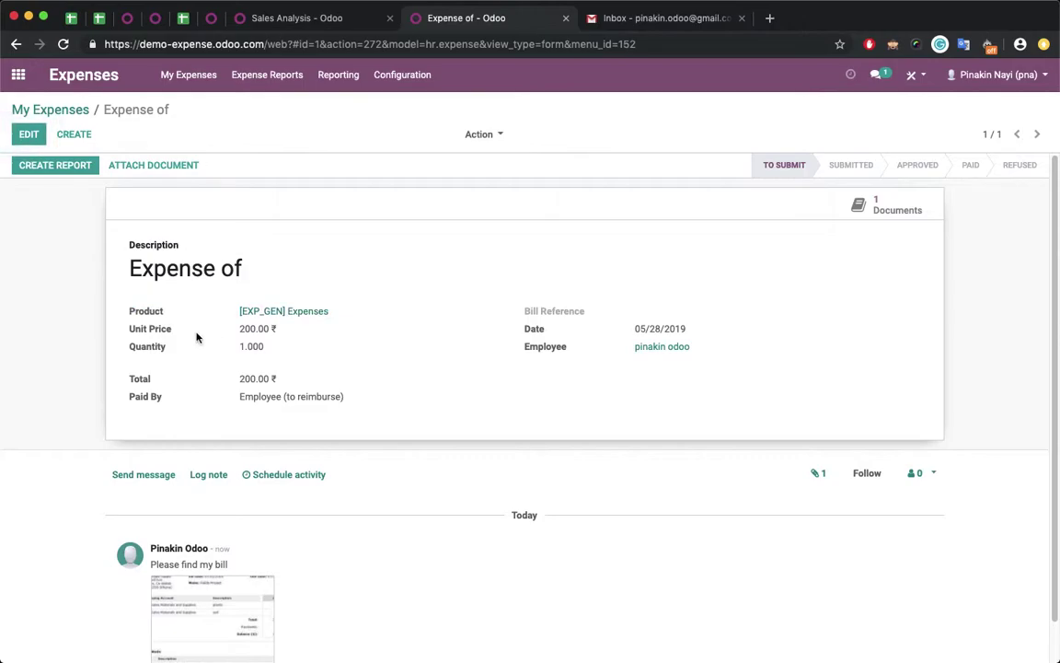
drag(240, 334, 284, 334)
click(359, 332)
drag(541, 350, 696, 348)
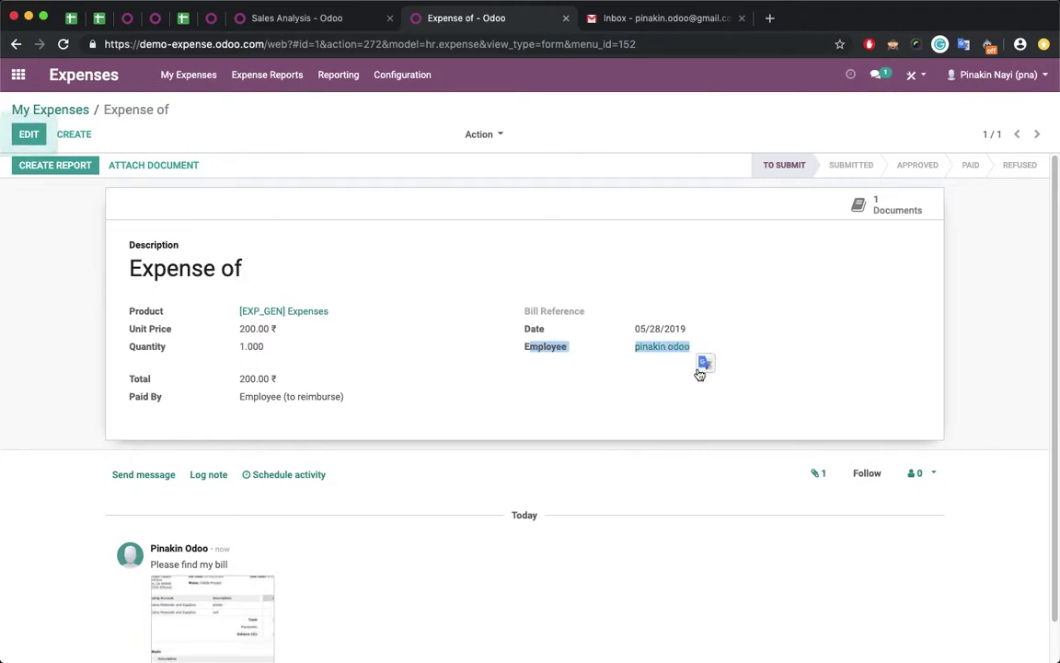
click(682, 392)
click(652, 355)
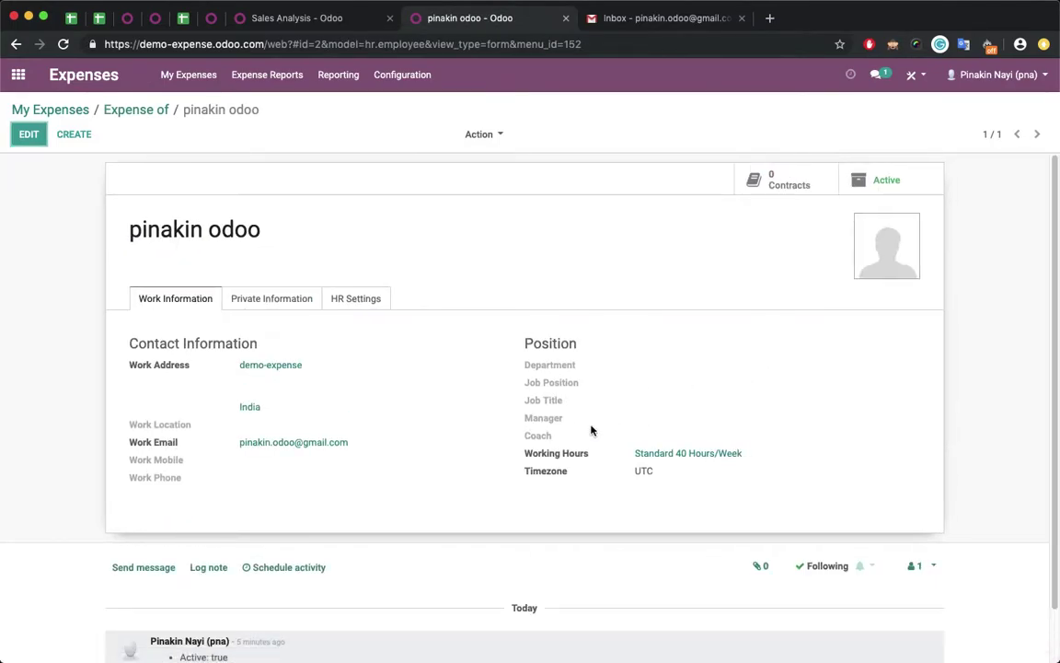
click(277, 445)
click(148, 112)
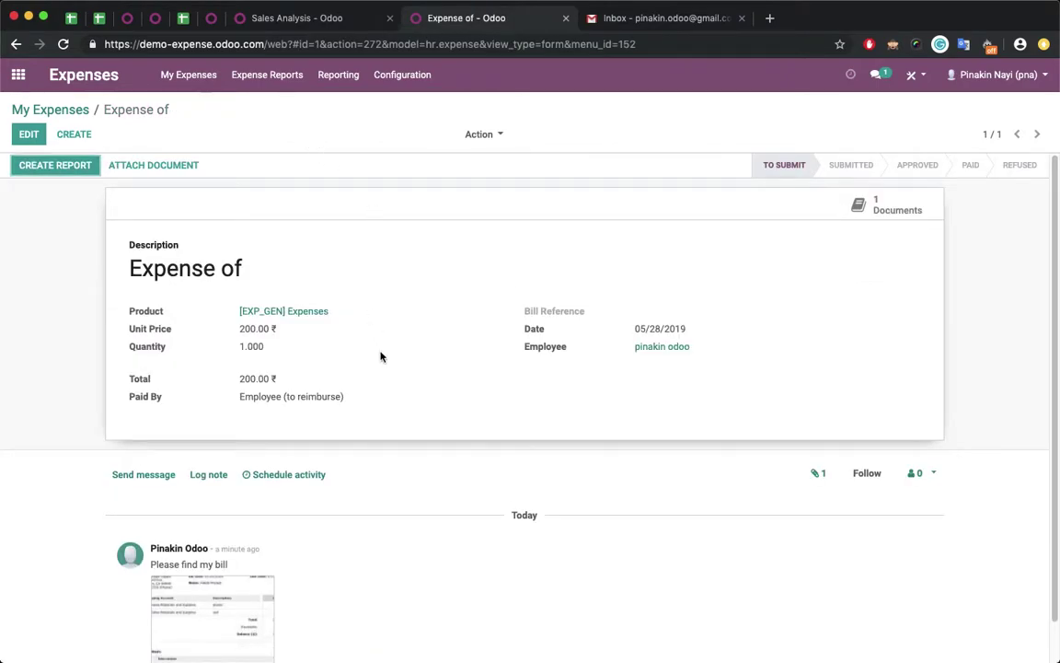
scroll(381, 356, down, 2)
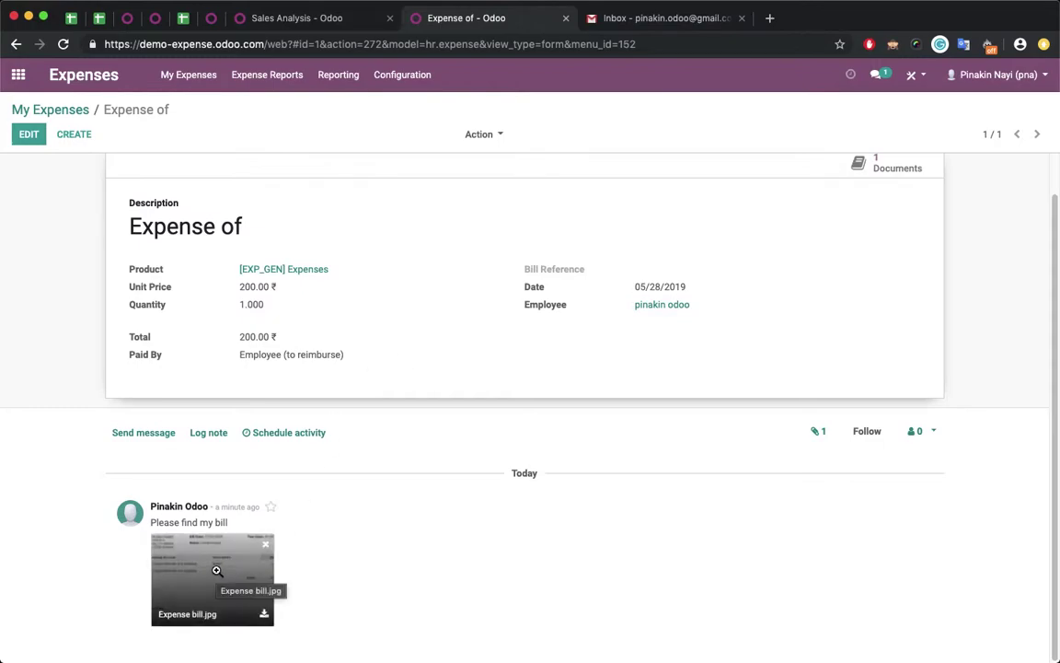
click(211, 575)
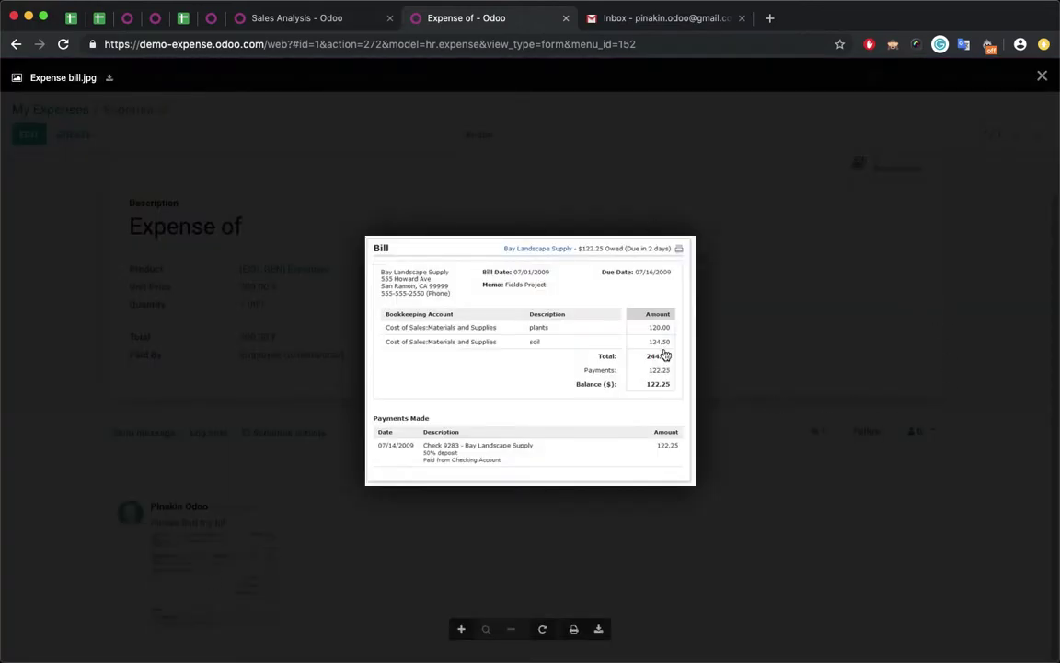
click(761, 356)
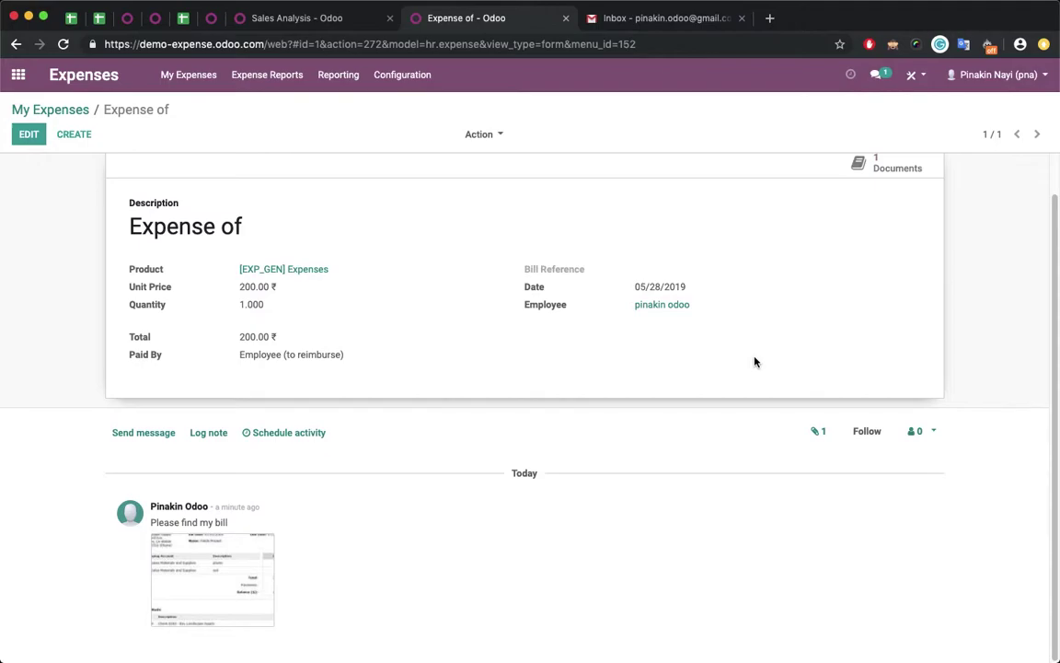
scroll(755, 360, up, 1)
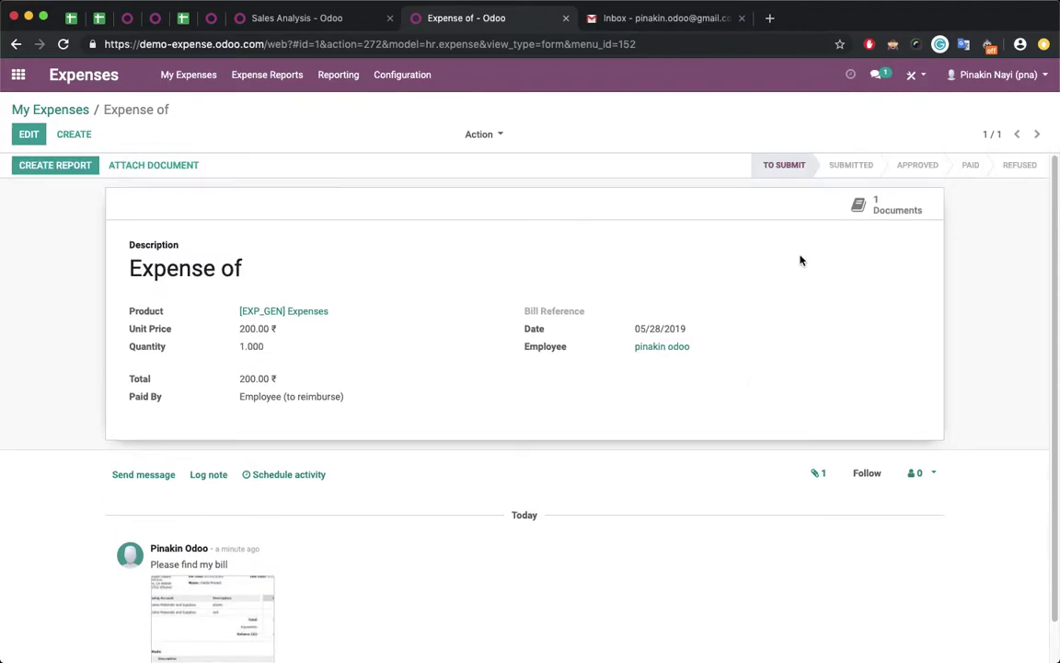